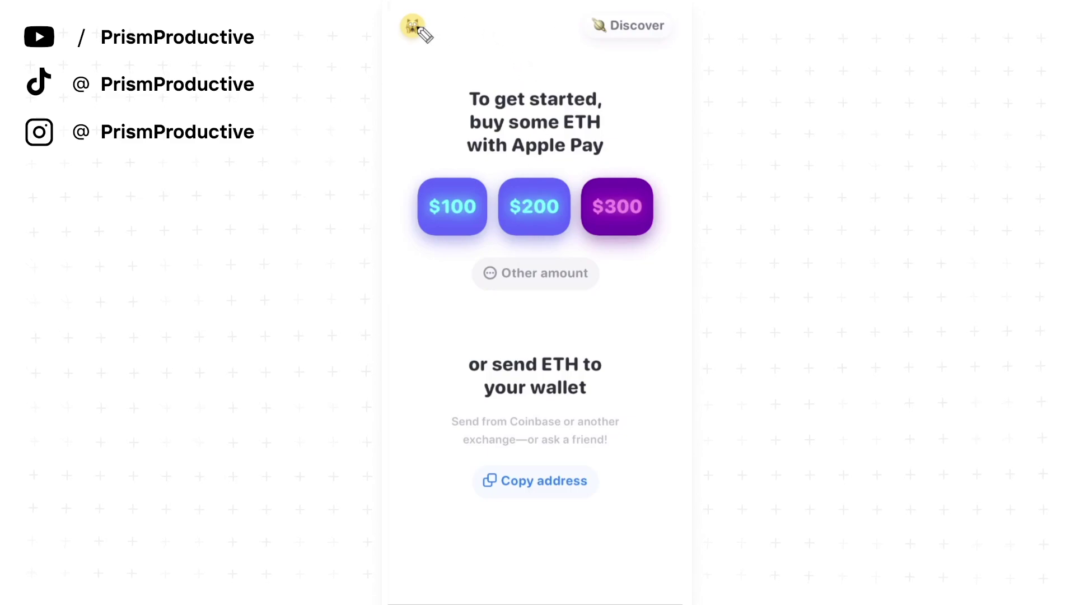
Step: Open the Rainbow wallet's address screen from the top-left avatar
left_click(414, 28)
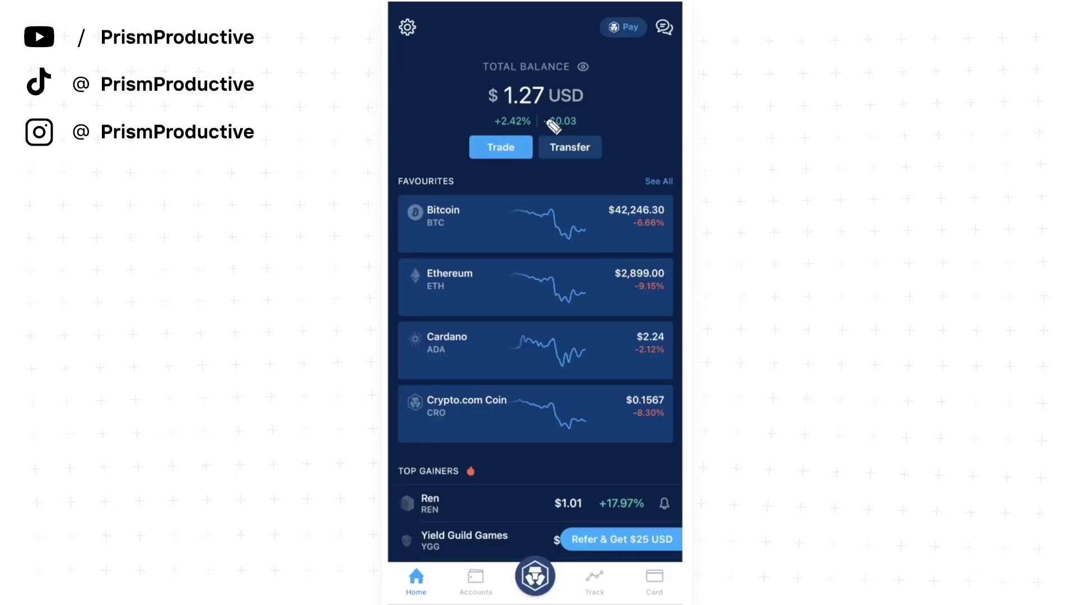
Step: Navigate via Transfer, Withdraw and External Wallet to the Withdrawal Whitelist
left_click(578, 154)
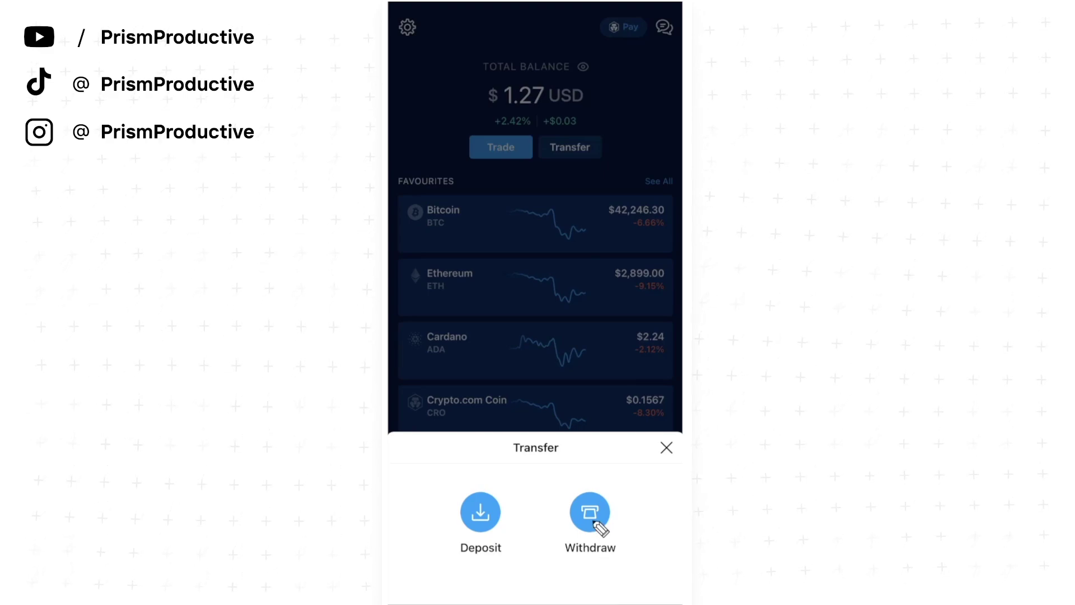
left_click(590, 514)
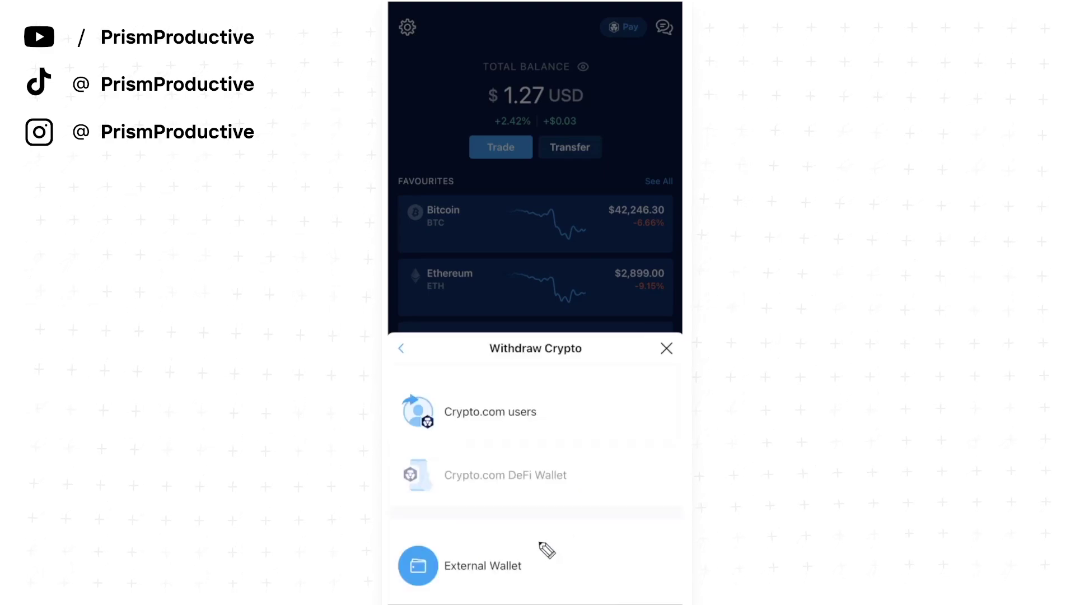
left_click(510, 568)
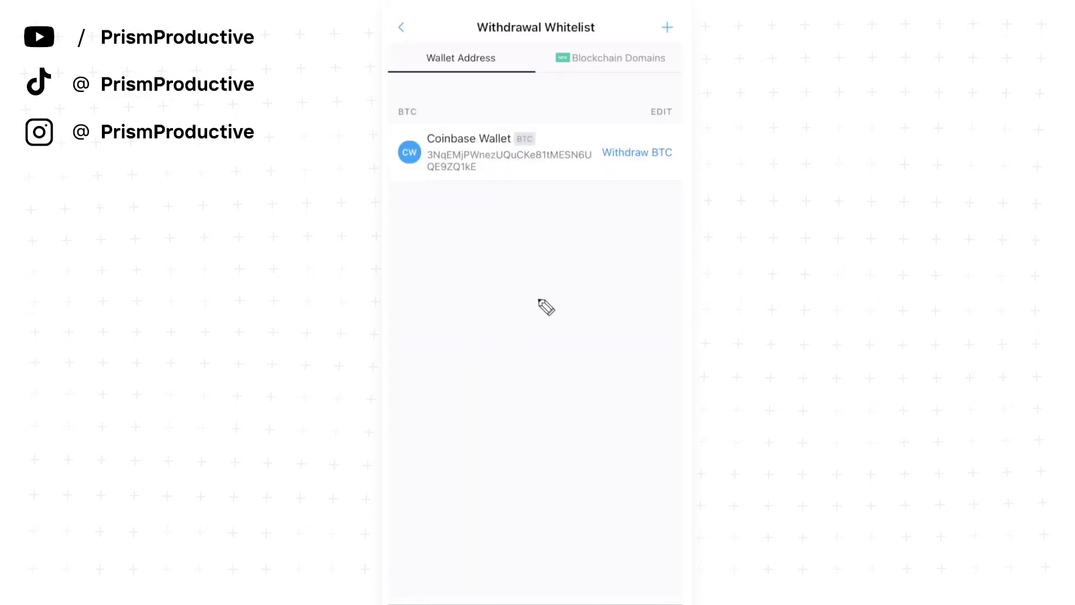
Step: Whitelist the pasted Ethereum wallet address under the name 'Rainbow Wallet'
left_click(668, 28)
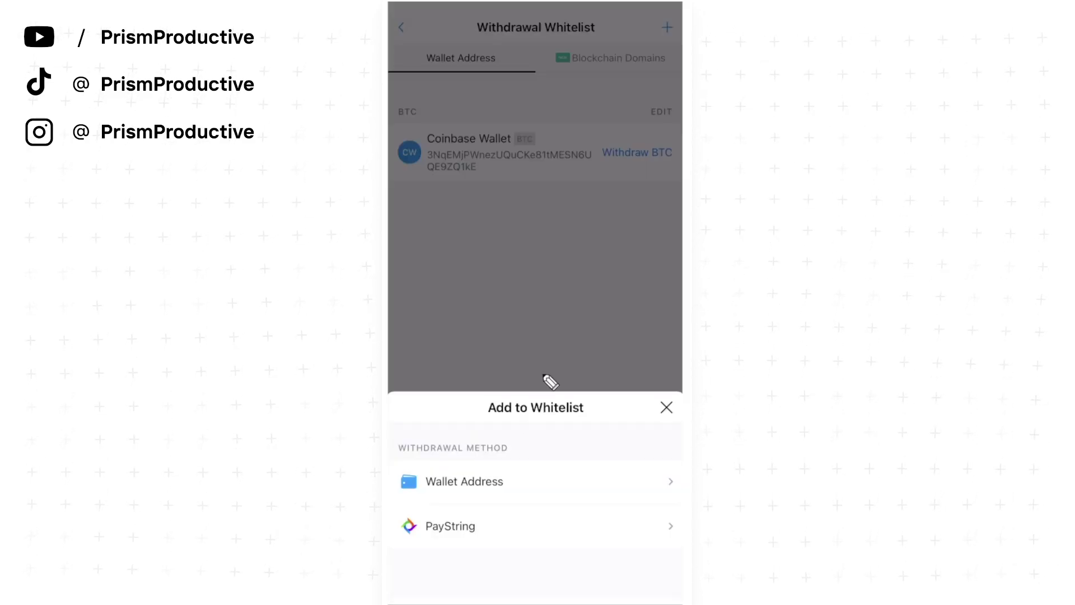
left_click(520, 488)
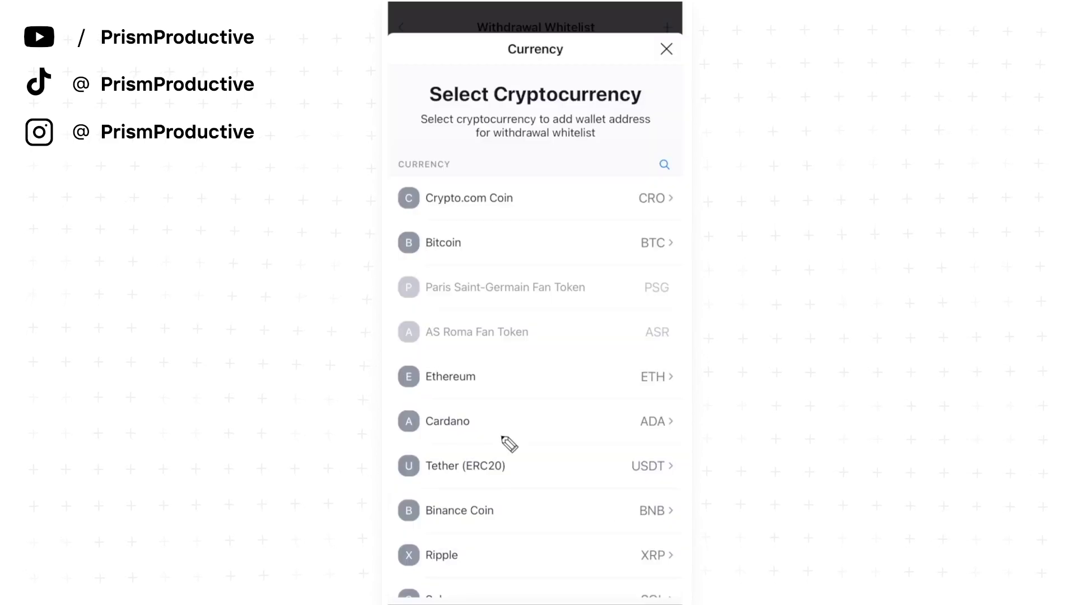
left_click(502, 379)
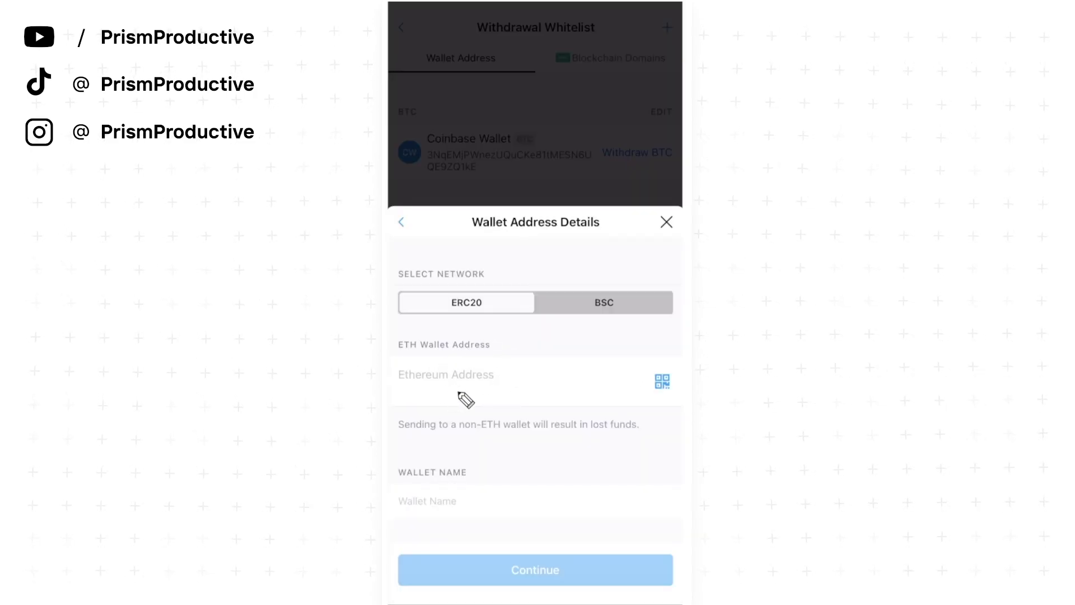
left_click(483, 376)
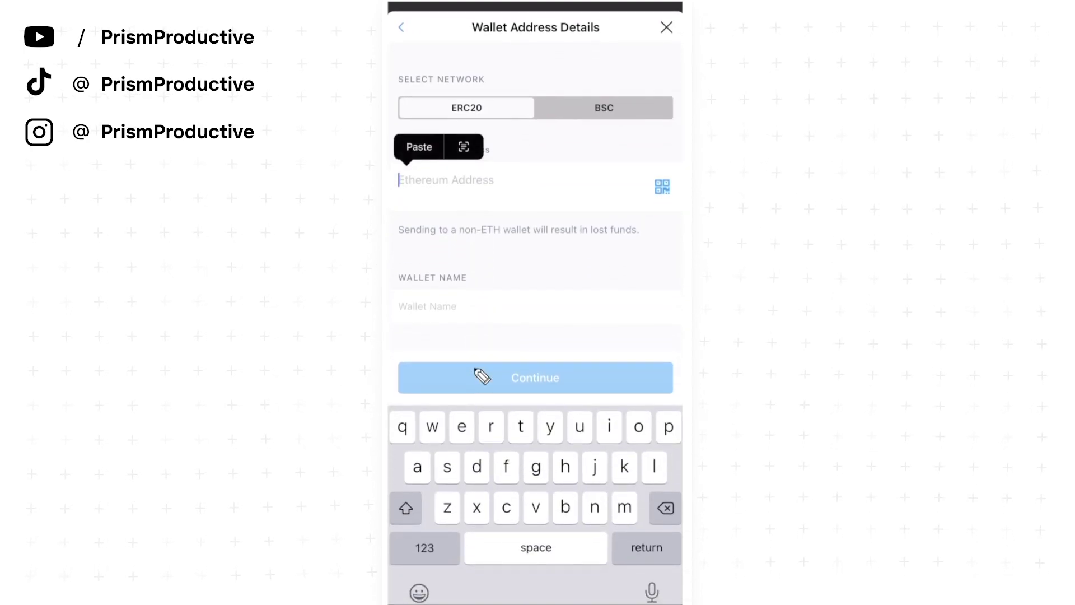
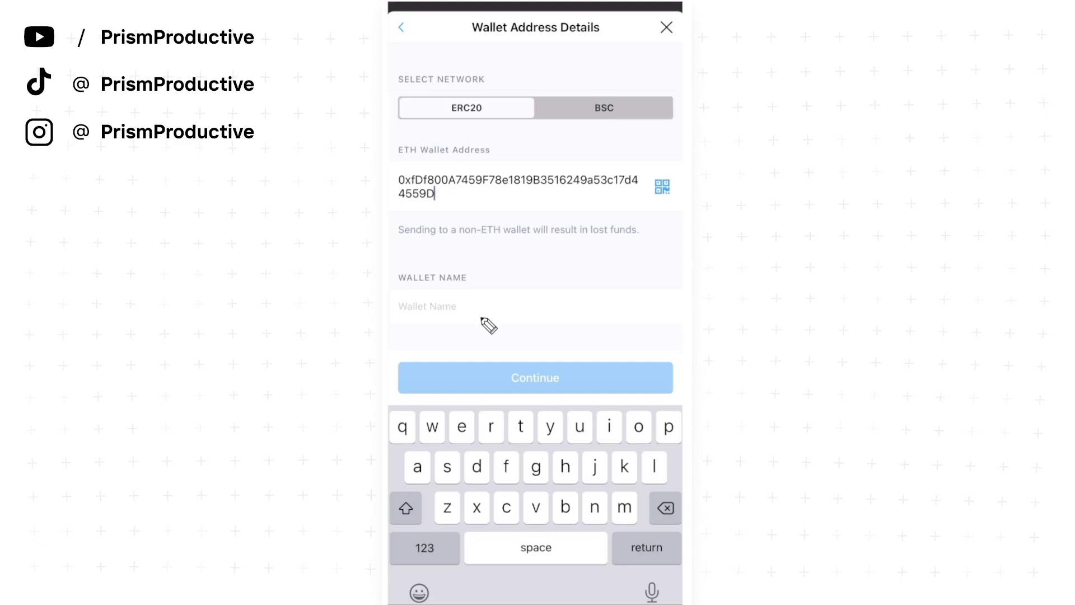
type("Rain")
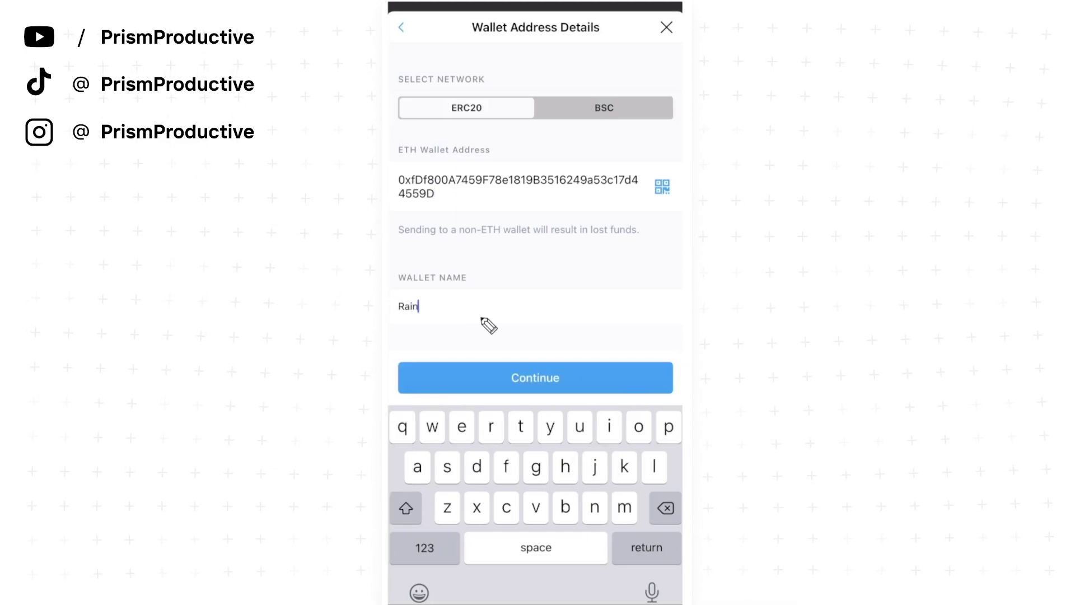
type("bow Wallet")
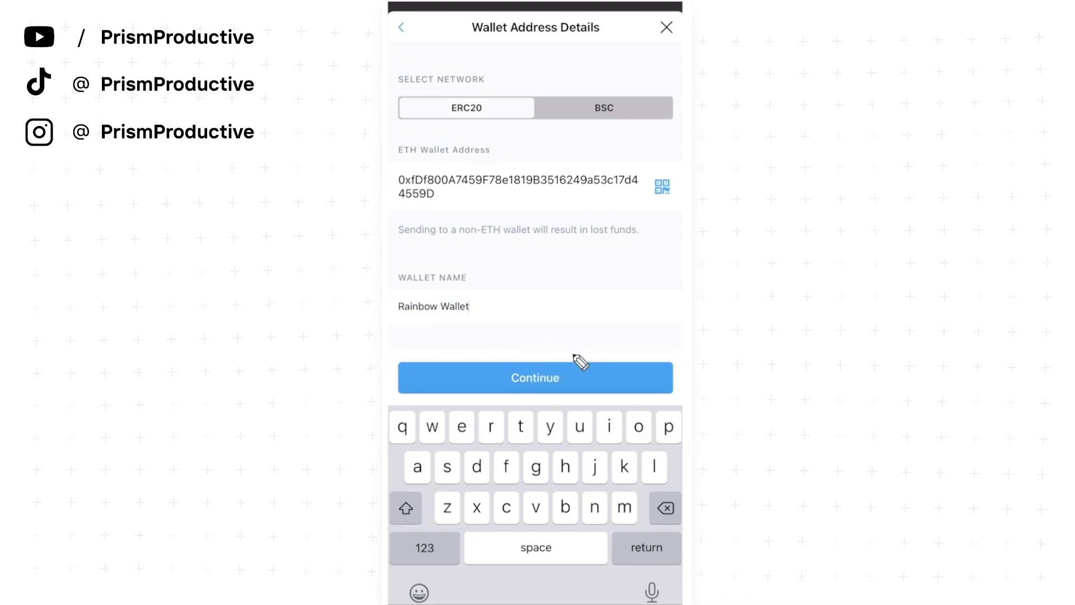
left_click(588, 374)
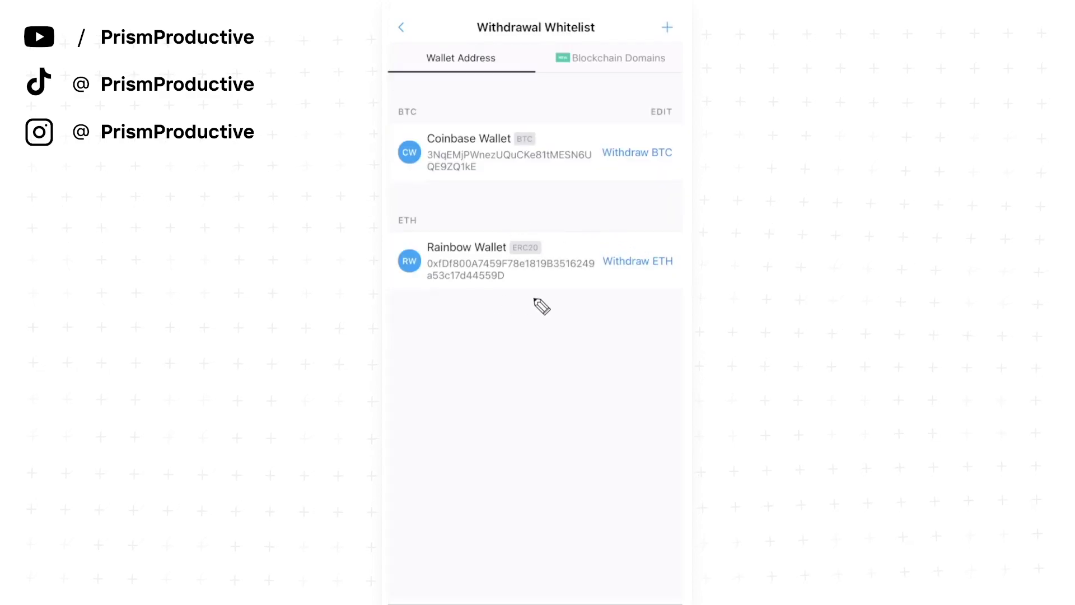
Step: Enter a $100 ETH withdrawal to Rainbow Wallet and reach Confirm Withdrawal
left_click(642, 263)
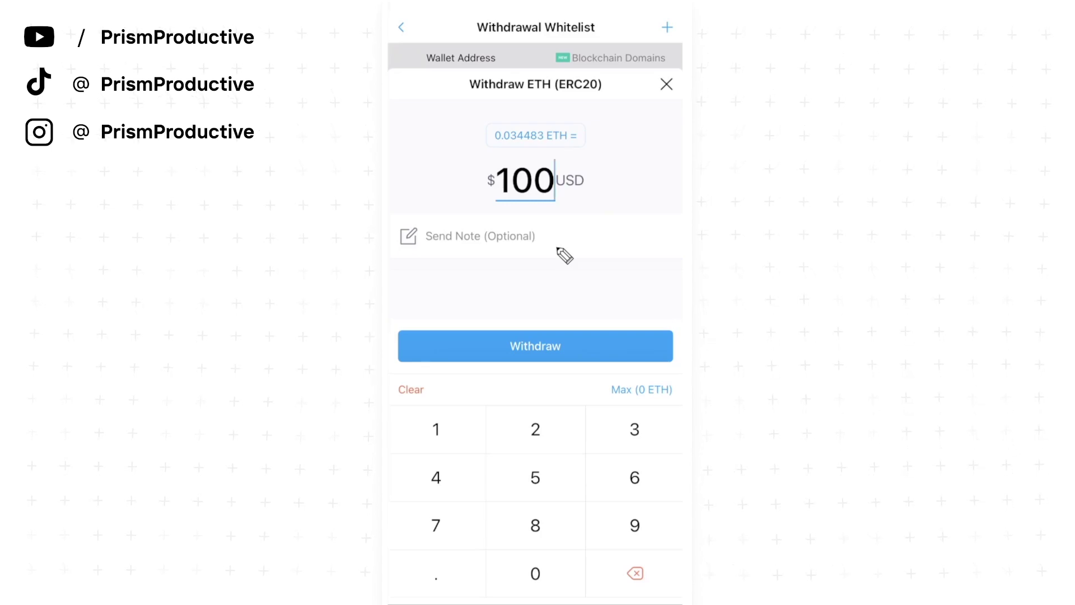
left_click(570, 346)
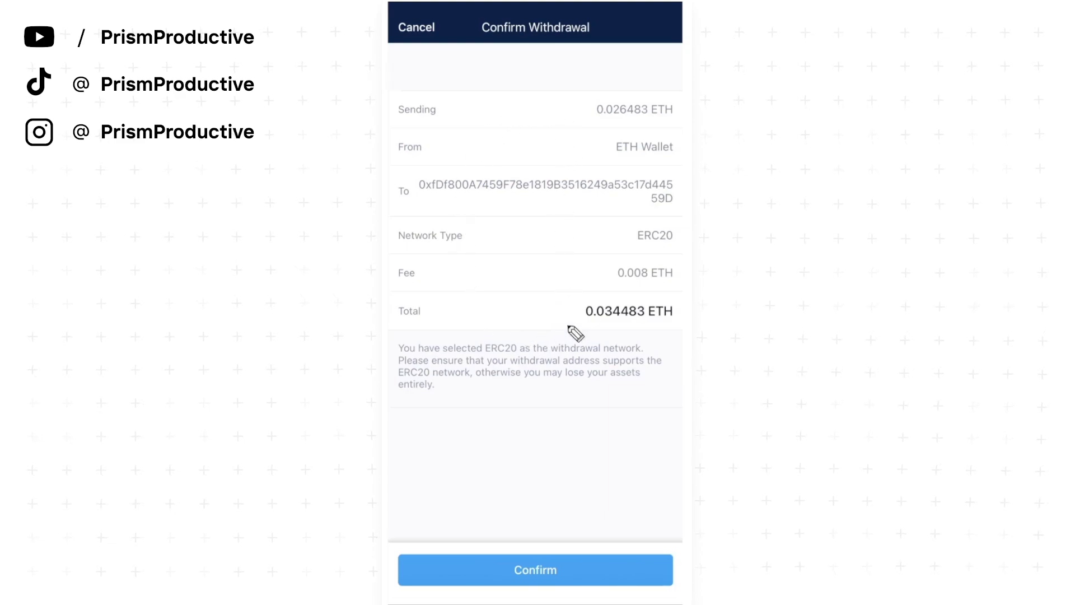